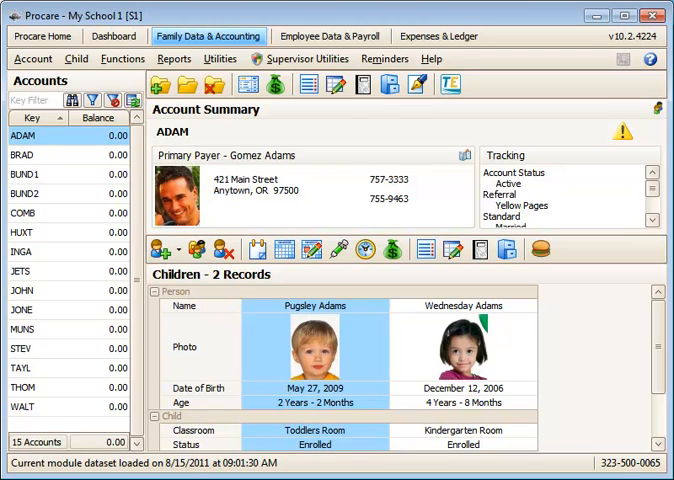
Step: Open the Contract Billing Summary for the ADAM account
left_click(277, 86)
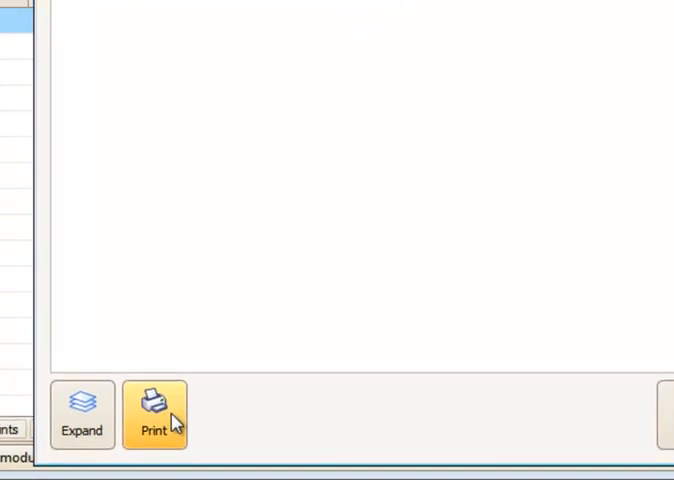
Step: Preview the billing summary and magnify it to 100% so the charge lines are readable
left_click(170, 420)
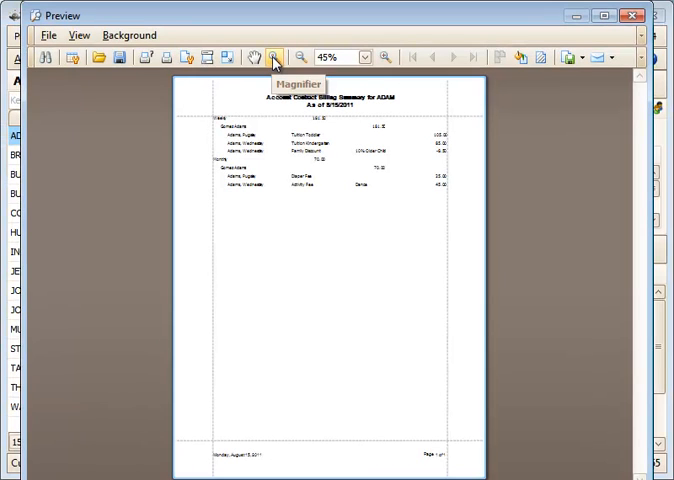
left_click(275, 58)
left_click(307, 177)
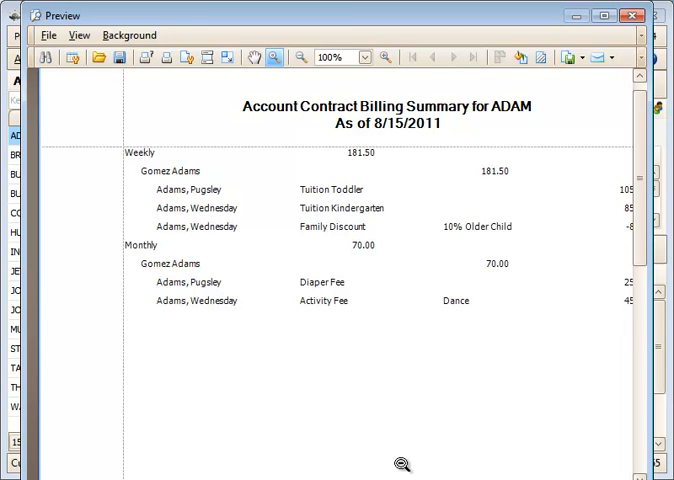
scroll(400, 300, "right", 3)
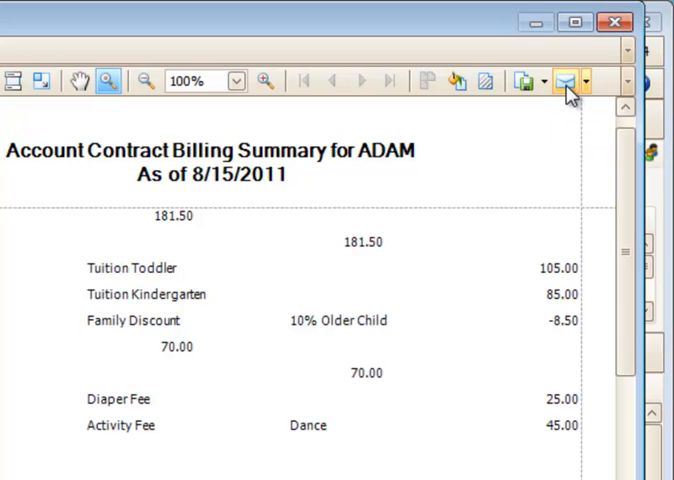
Step: Send the report via e-mail as a PDF, accepting the PDF export options
left_click(568, 85)
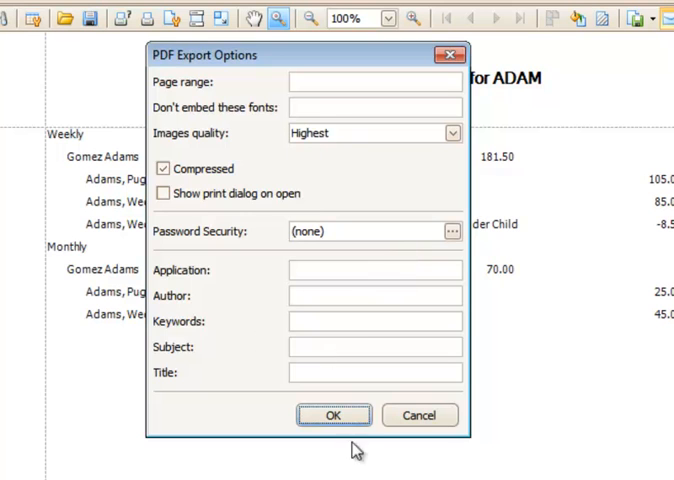
left_click(334, 415)
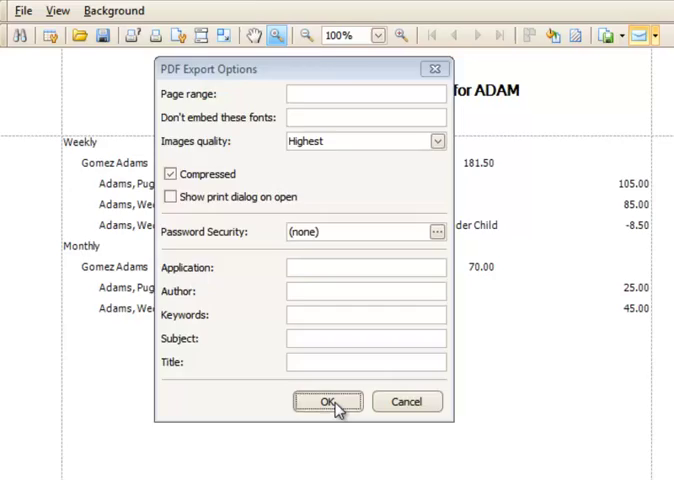
left_click(334, 415)
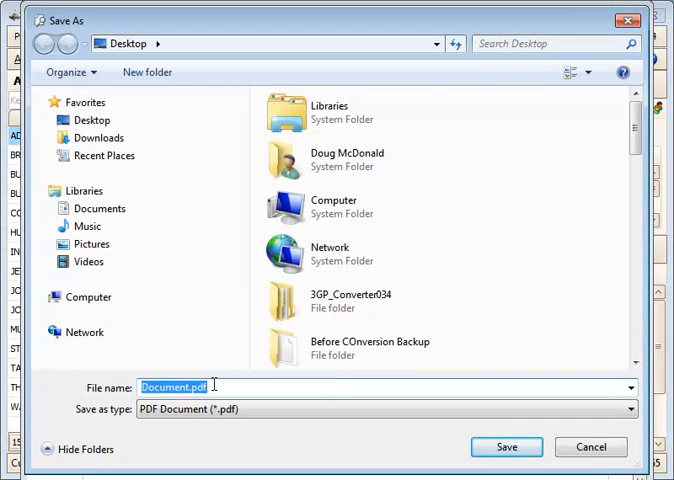
mouse_move(92, 120)
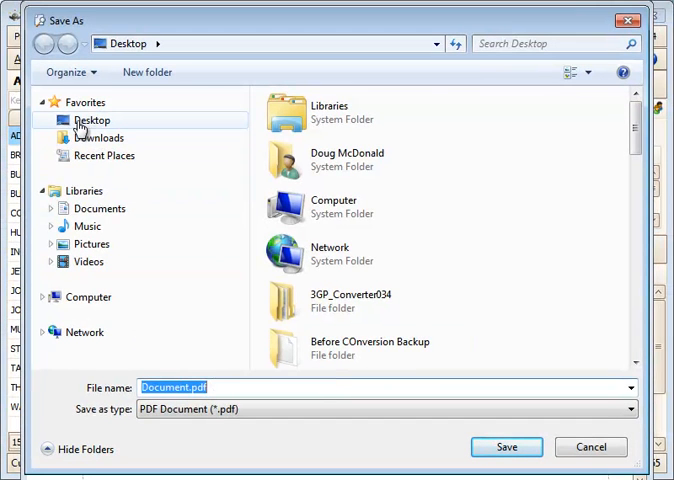
Step: Save the file as Adams-Account-Summary.pdf so it attaches to a new email
left_click(143, 387)
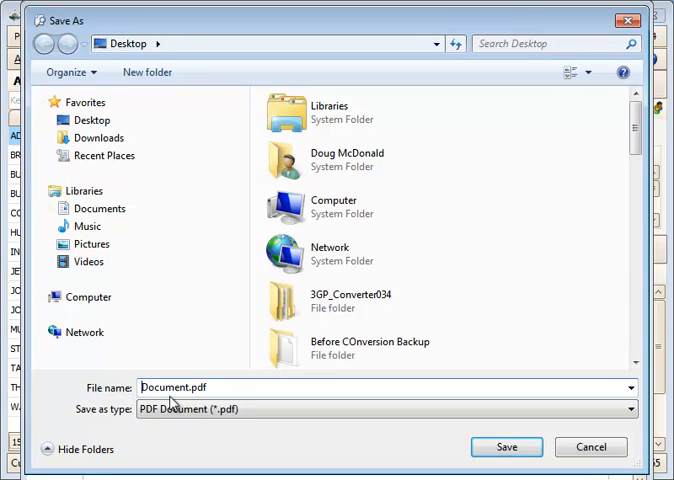
type("Adams-")
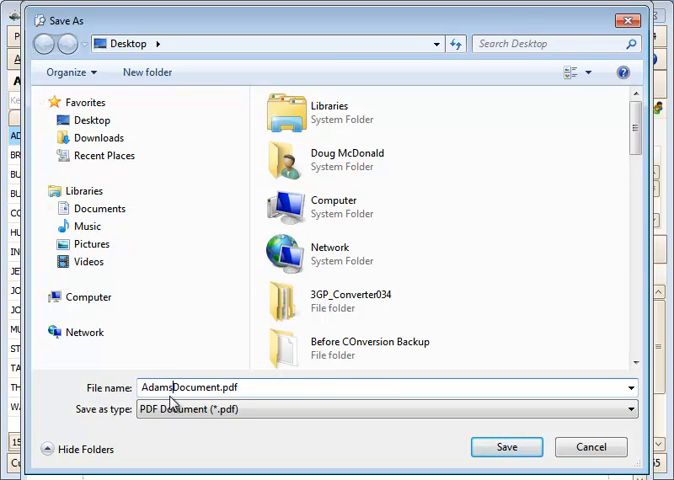
type("Account-Summary")
key("Delete")
key("Delete")
key("Delete")
key("Delete")
key("Delete")
key("Delete")
key("Delete")
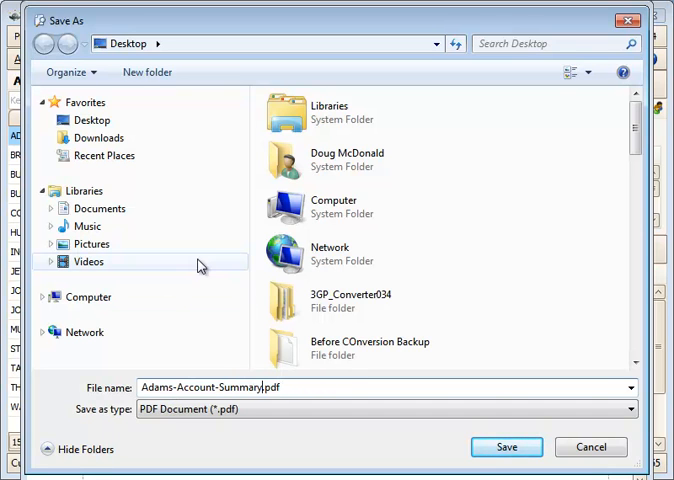
left_click(507, 447)
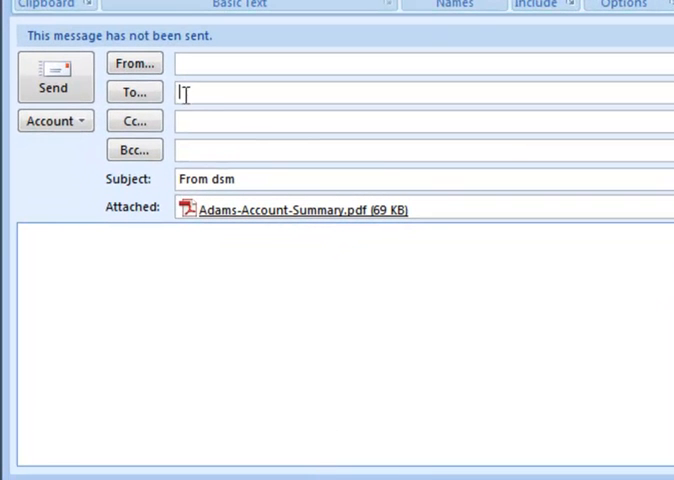
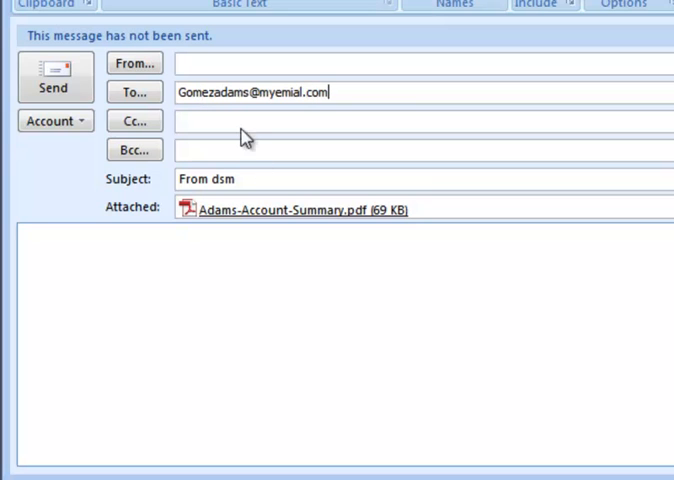
Step: Write the body "This is my message to Mr. Adams." and close the message, answering the save prompt
left_click(215, 248)
type("this is")
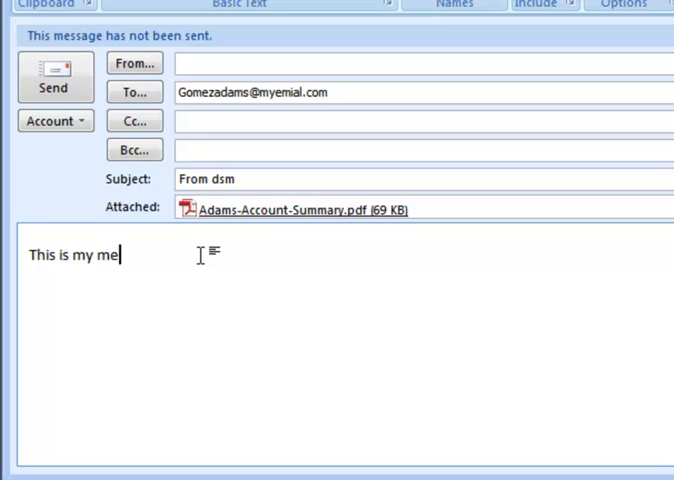
type("ssage to Mr")
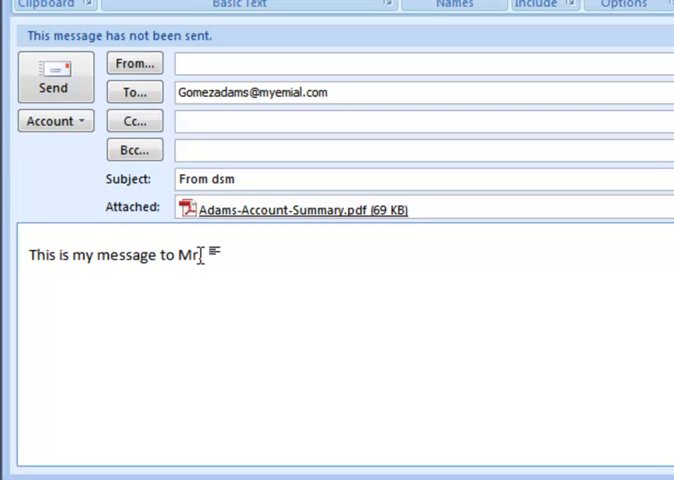
type(" Adams.")
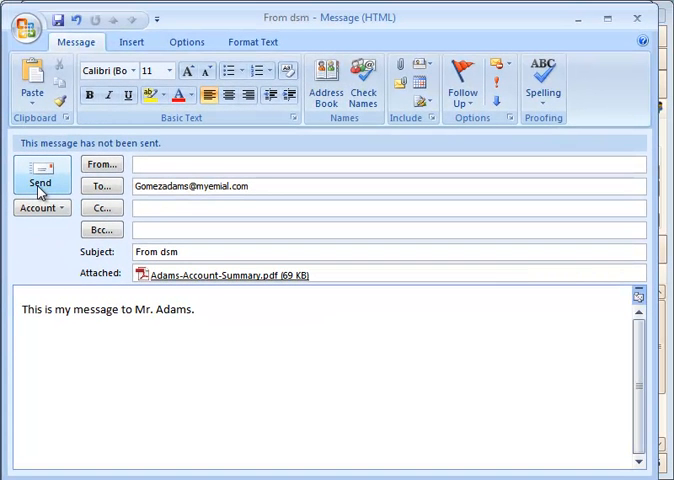
left_click(638, 22)
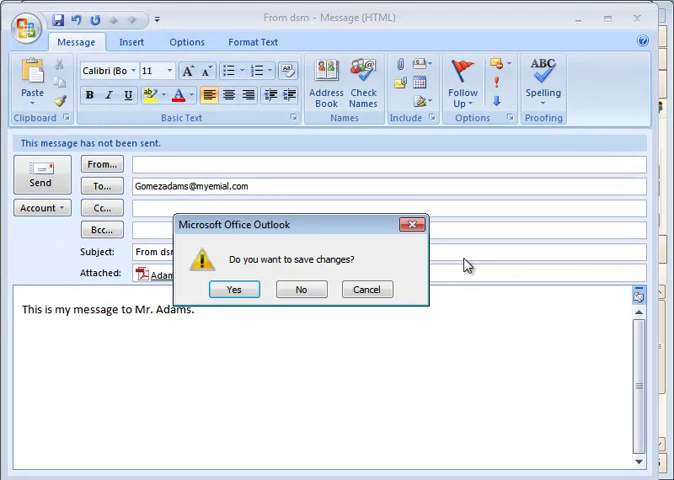
left_click(301, 289)
Step: Close the billing summary preview and switch to Employee Data & Payroll
left_click(632, 18)
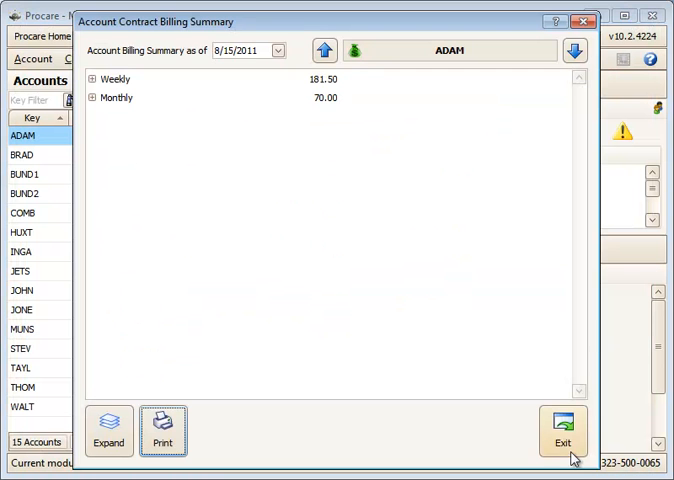
left_click(561, 430)
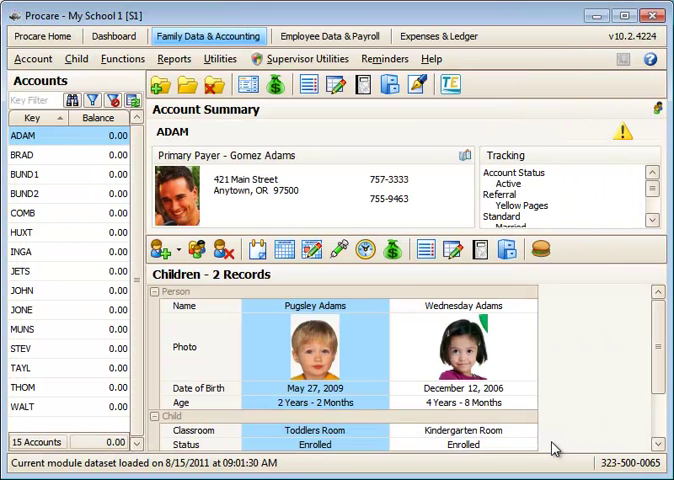
left_click(329, 36)
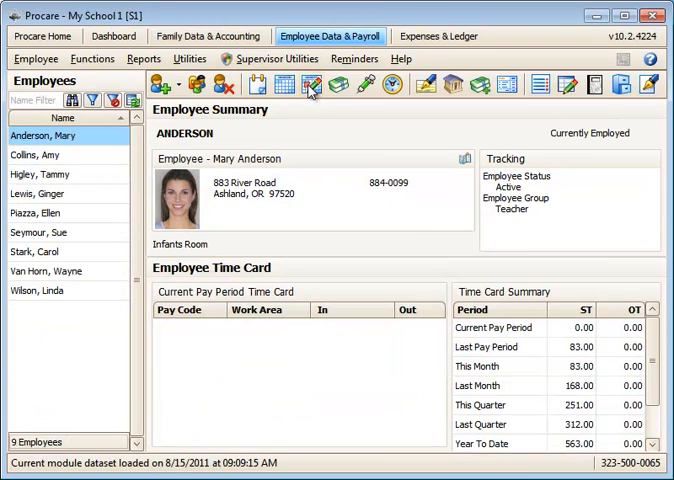
left_click(312, 85)
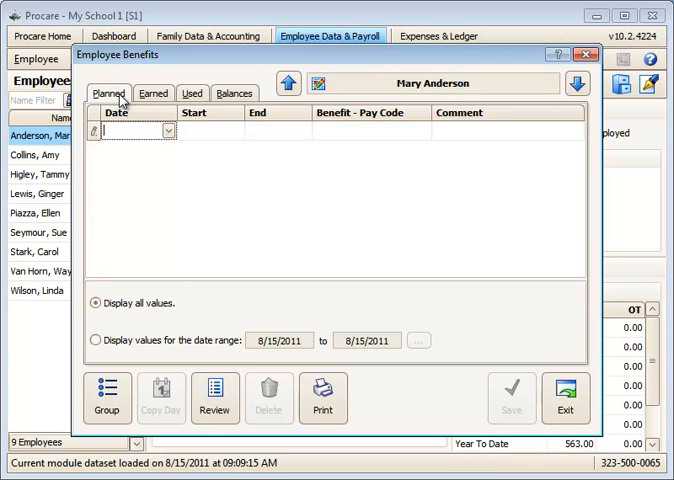
left_click(192, 93)
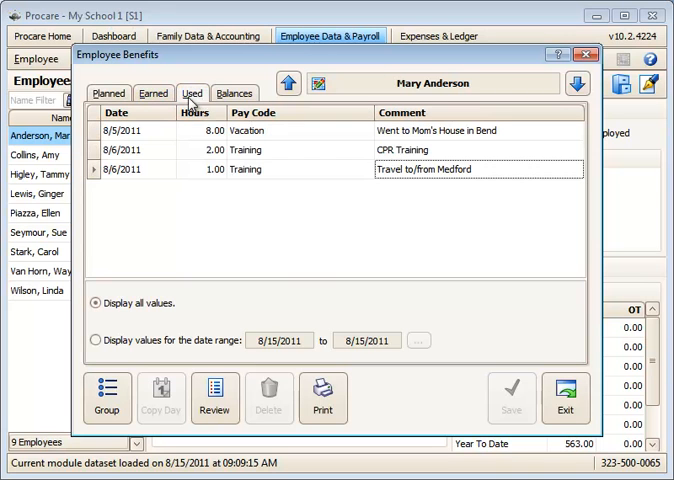
Step: Preview the used-benefits report and zoom it to 100%
left_click(322, 397)
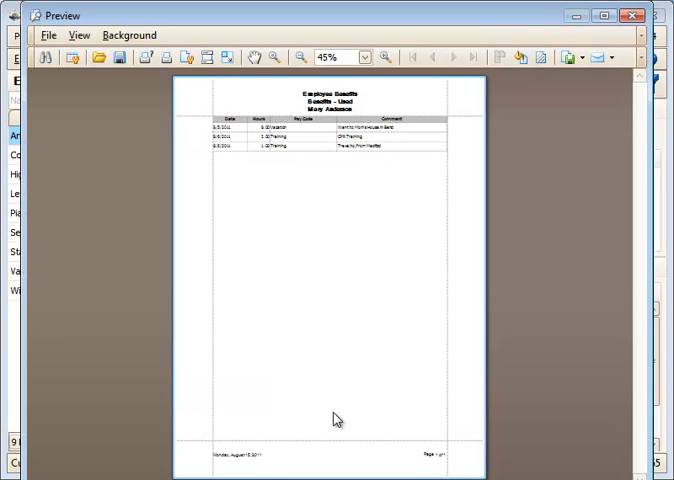
left_click(275, 57)
left_click(301, 191)
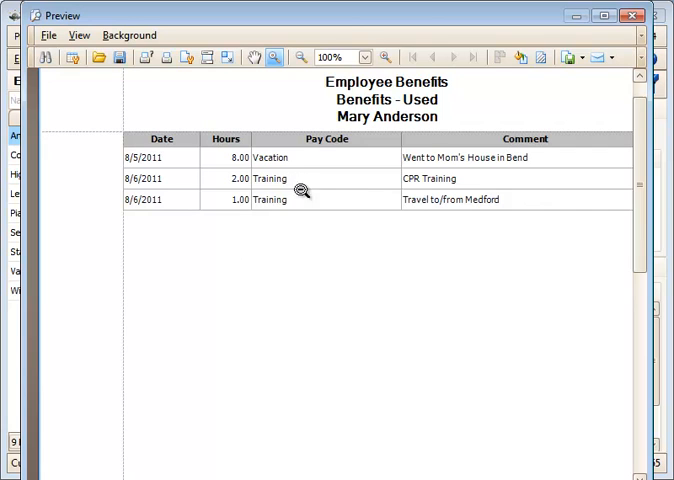
left_click(598, 58)
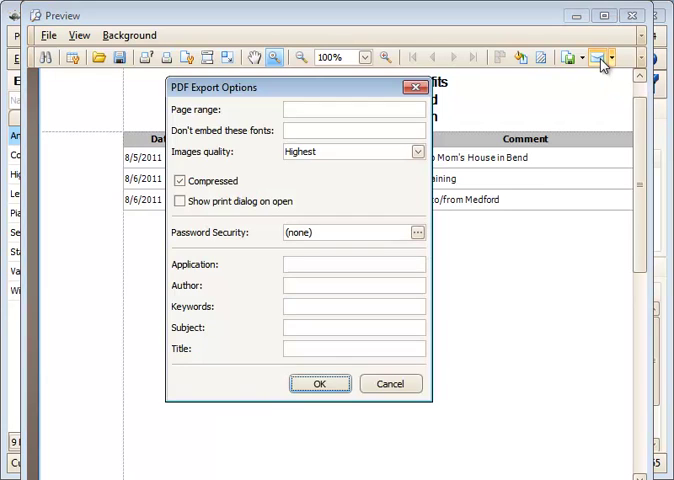
left_click(319, 384)
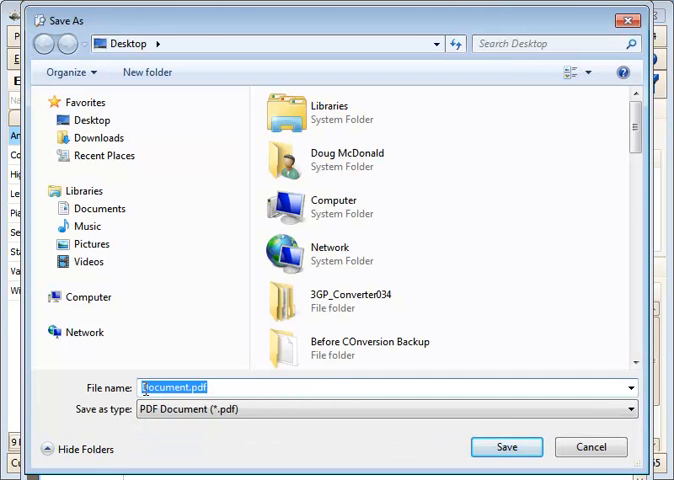
left_click_drag(143, 387, 185, 387)
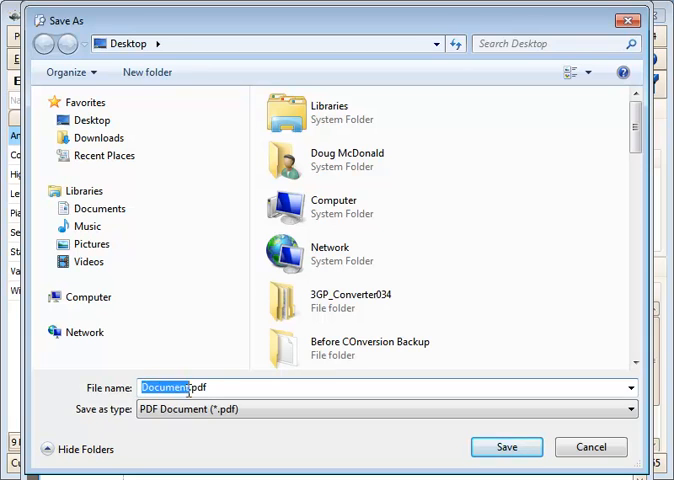
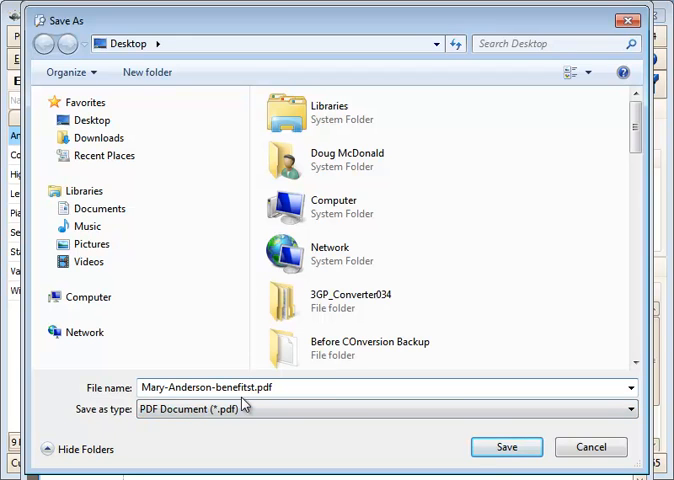
left_click(490, 452)
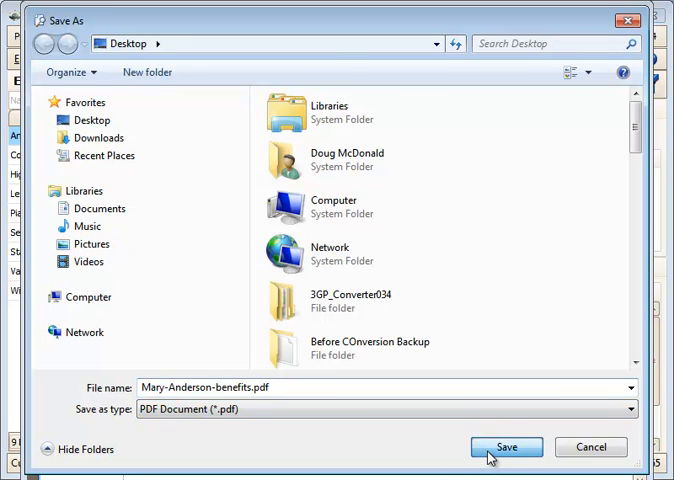
left_click(176, 187)
type("marya")
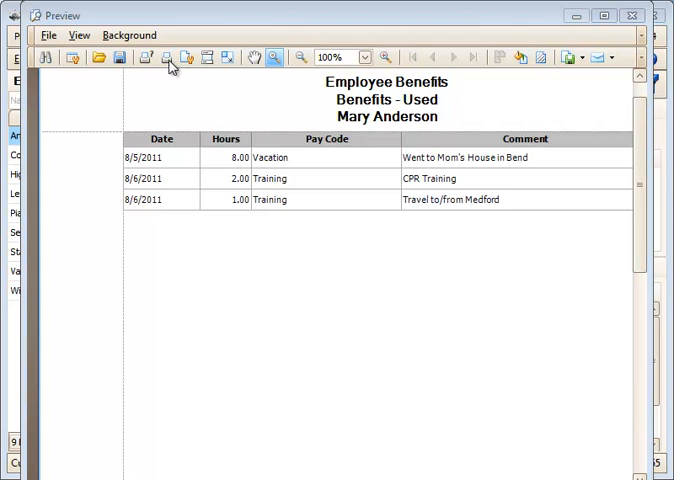
Step: Review the Print Options, Watermark and Scale dialogs, cancelling each without changes
left_click(73, 58)
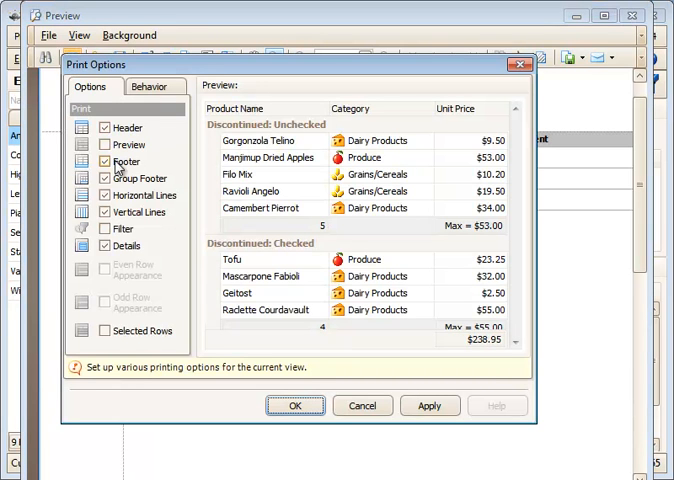
left_click(362, 405)
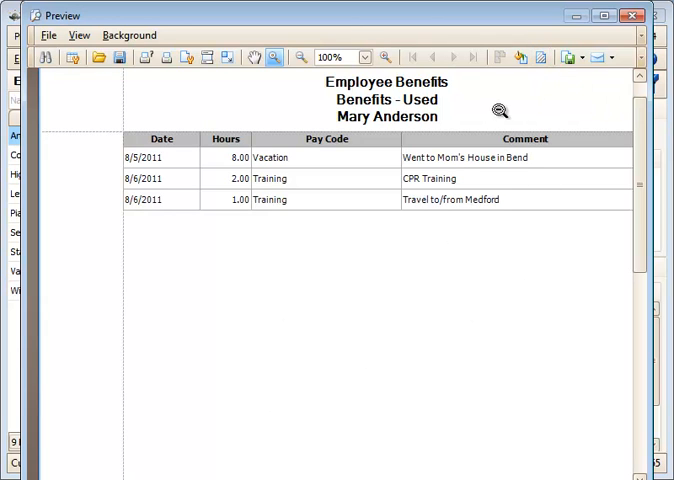
left_click(544, 60)
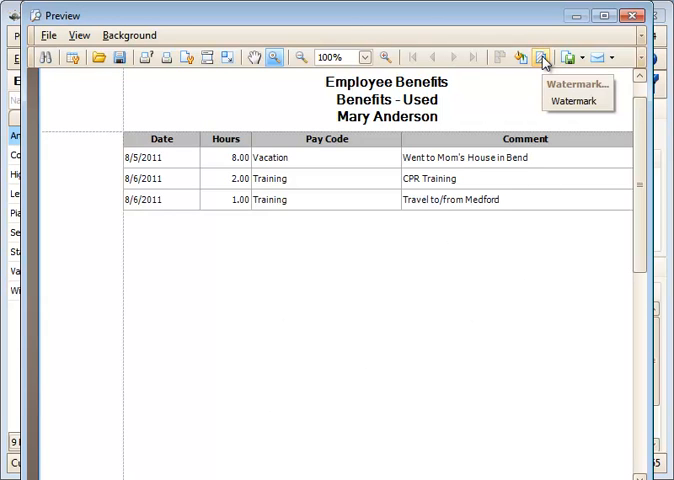
left_click(228, 58)
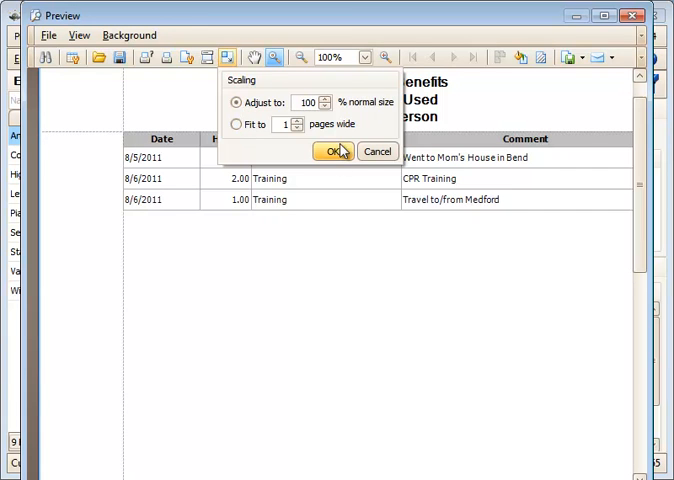
left_click(377, 151)
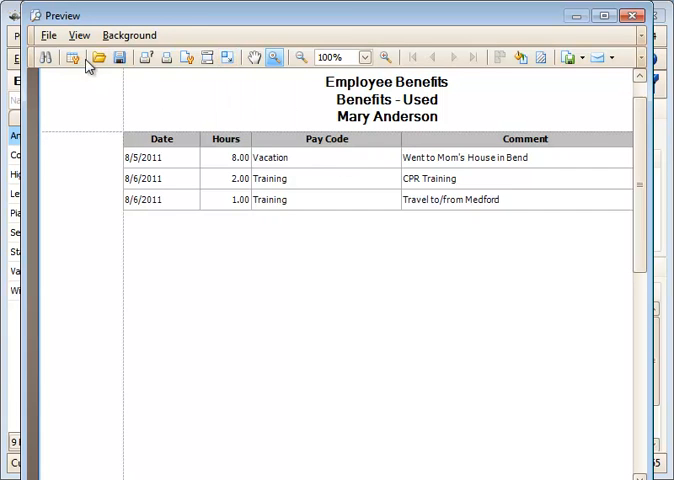
Step: Browse the preview's File and Background menus without choosing anything
left_click(49, 35)
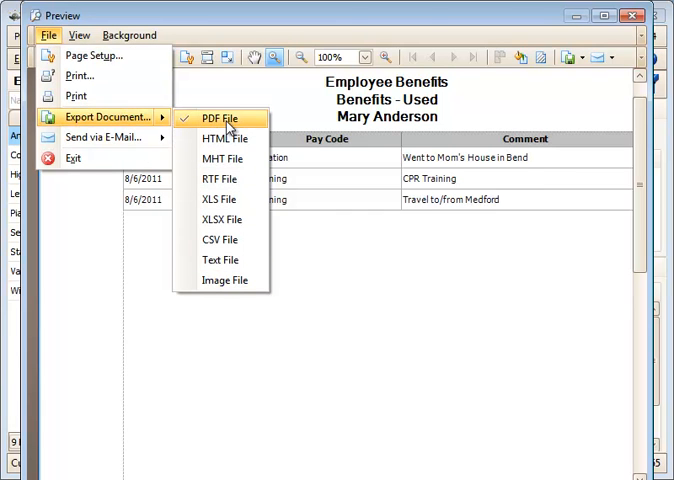
mouse_move(103, 137)
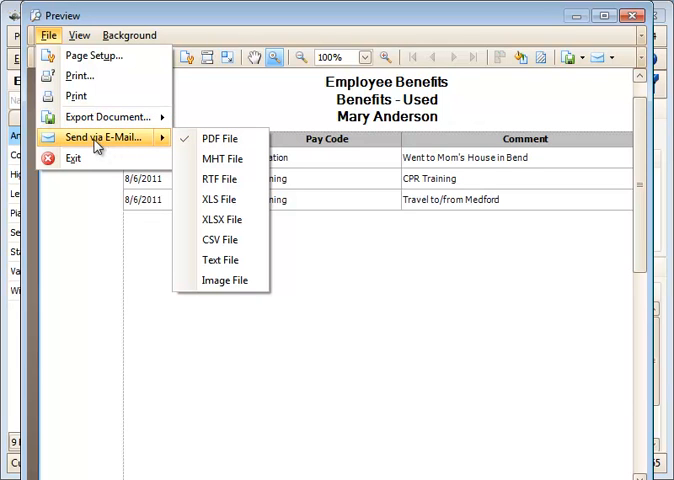
left_click(190, 33)
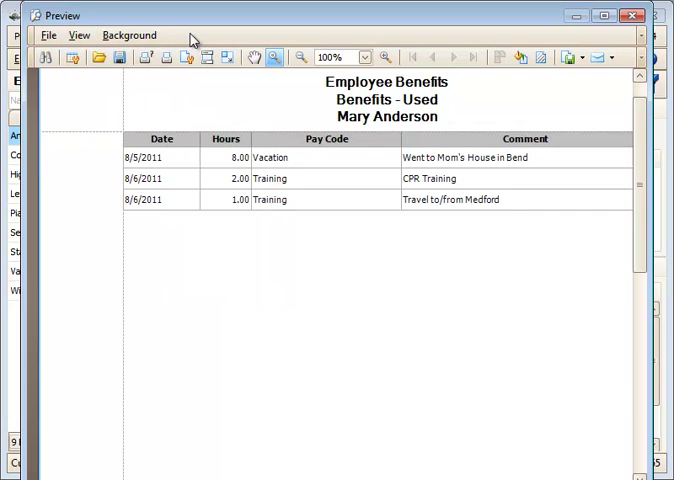
left_click(632, 15)
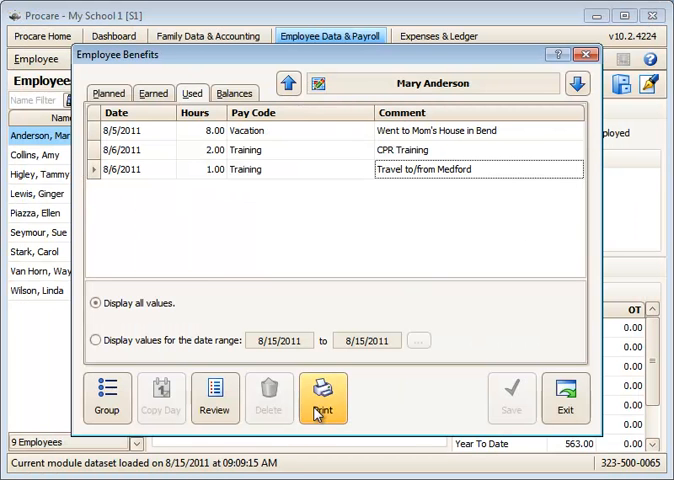
left_click(564, 398)
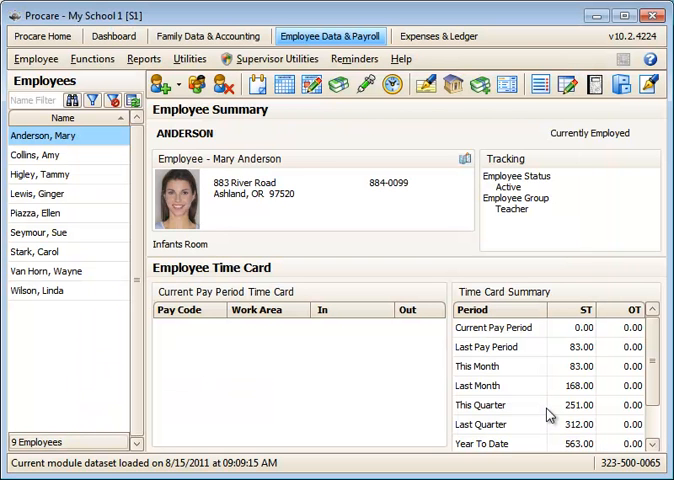